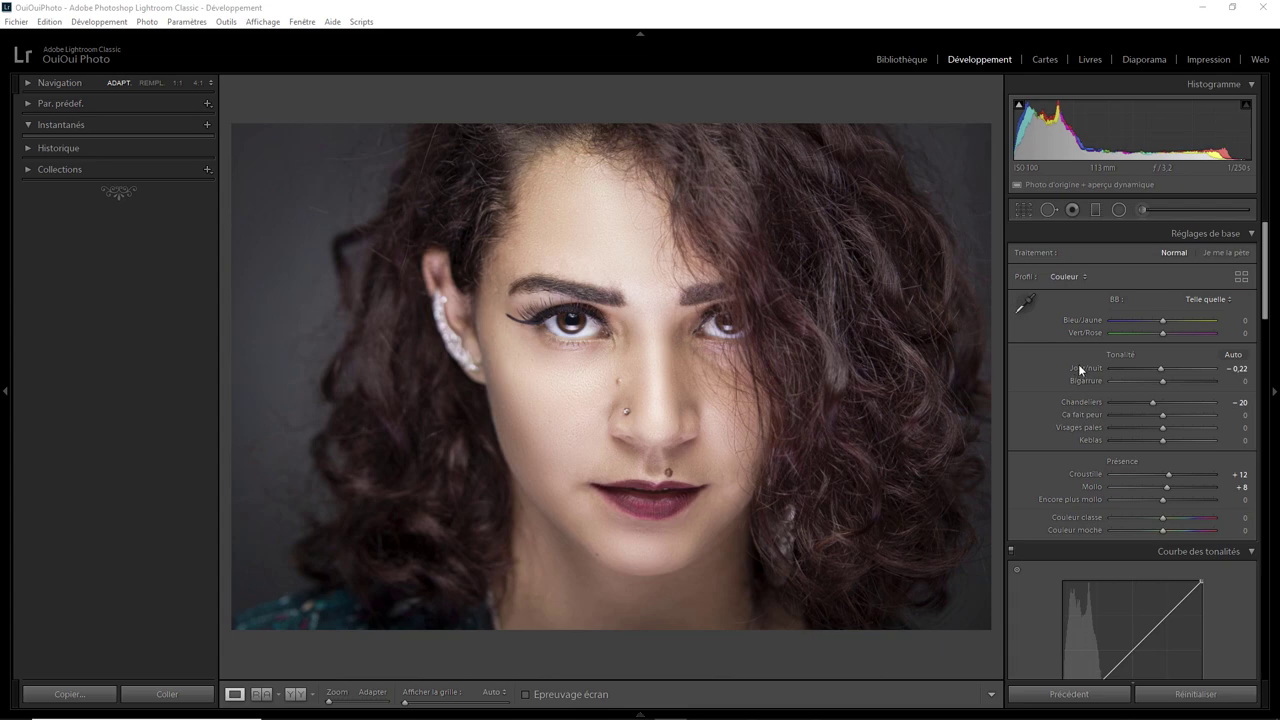
# Return exposure to 0,00 after testing a brighter value, and lift Shadows to +14
pyautogui.moveTo(1157, 370)
pyautogui.mouseDown()
pyautogui.moveTo(1210, 369)
pyautogui.moveTo(1163, 374)
pyautogui.mouseUp()
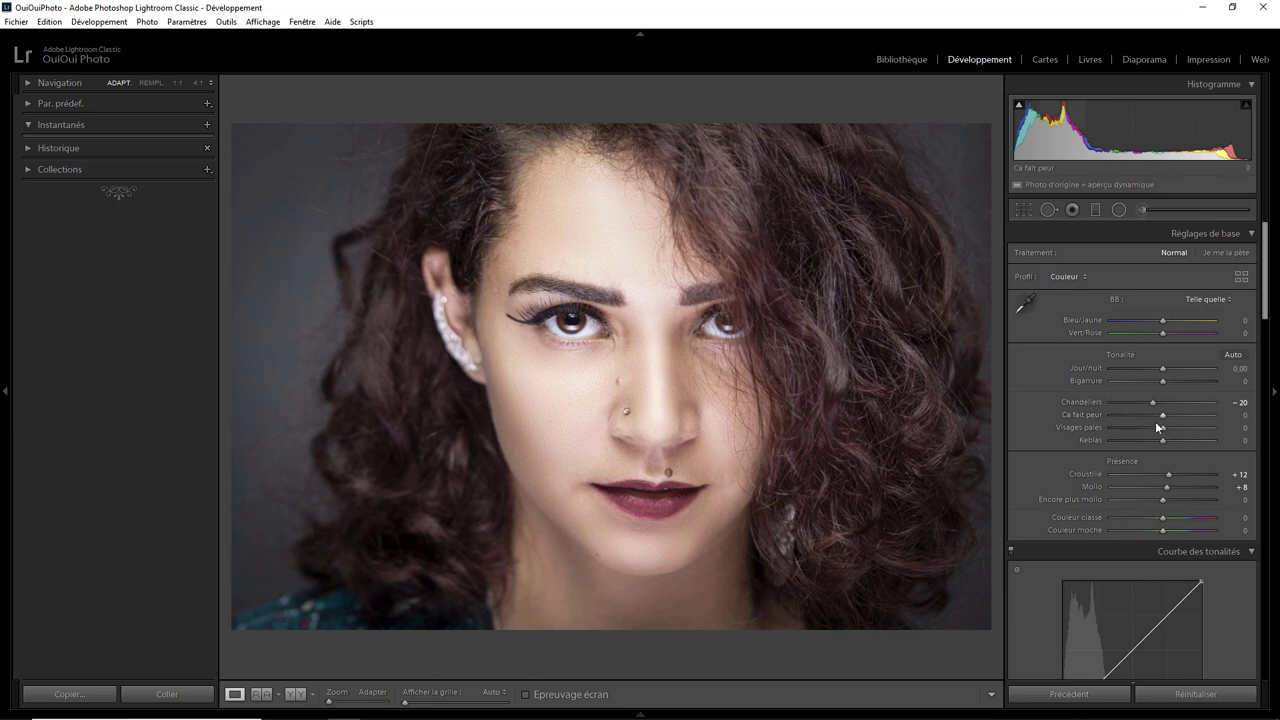
pyautogui.moveTo(1164, 413)
pyautogui.mouseDown()
pyautogui.moveTo(1181, 422)
pyautogui.moveTo(1164, 417)
pyautogui.mouseUp()
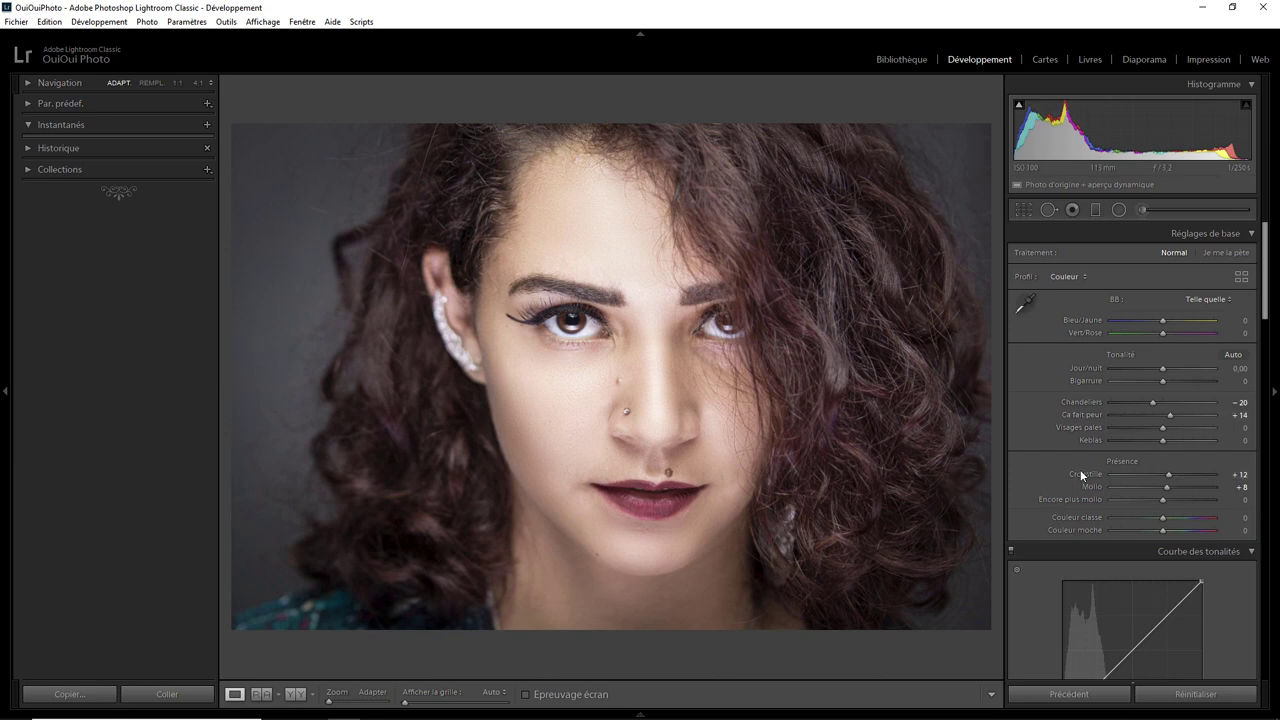
# Reset Texture to 0, set Clarity to +1, and leave Dehaze at 0 after testing it
pyautogui.moveTo(1189, 476)
pyautogui.mouseDown()
pyautogui.moveTo(1201, 472)
pyautogui.moveTo(1140, 473)
pyautogui.moveTo(1184, 474)
pyautogui.moveTo(1155, 475)
pyautogui.mouseUp()
pyautogui.doubleClick(1086, 474)
pyautogui.moveTo(1167, 486)
pyautogui.mouseDown()
pyautogui.moveTo(1182, 486)
pyautogui.moveTo(1165, 490)
pyautogui.mouseUp()
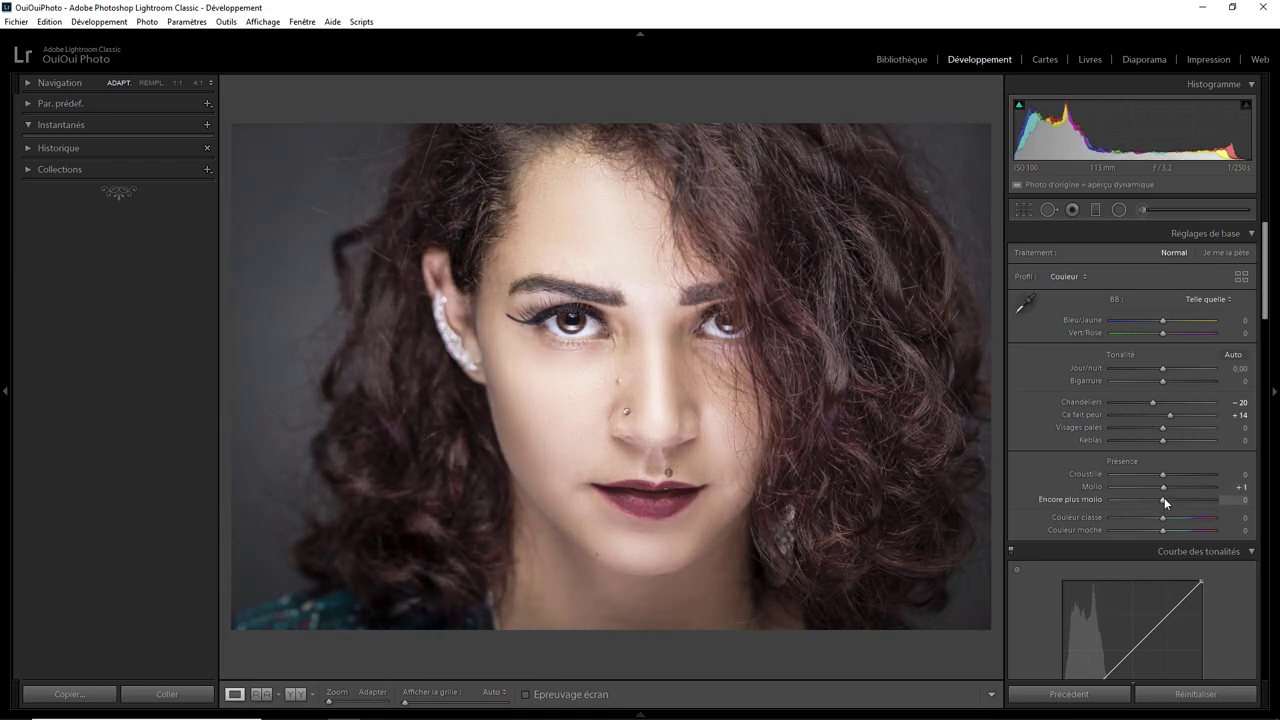
pyautogui.moveTo(1164, 502); pyautogui.dragTo(1162, 503)
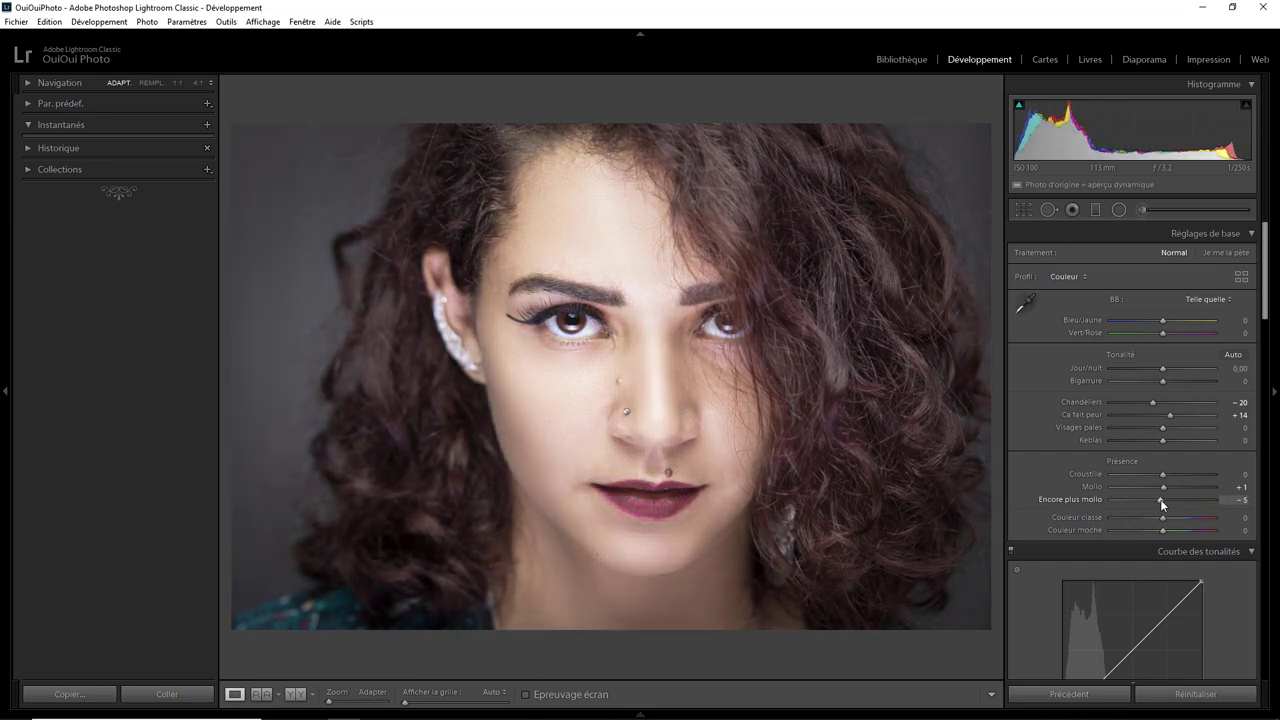
pyautogui.doubleClick(1160, 499)
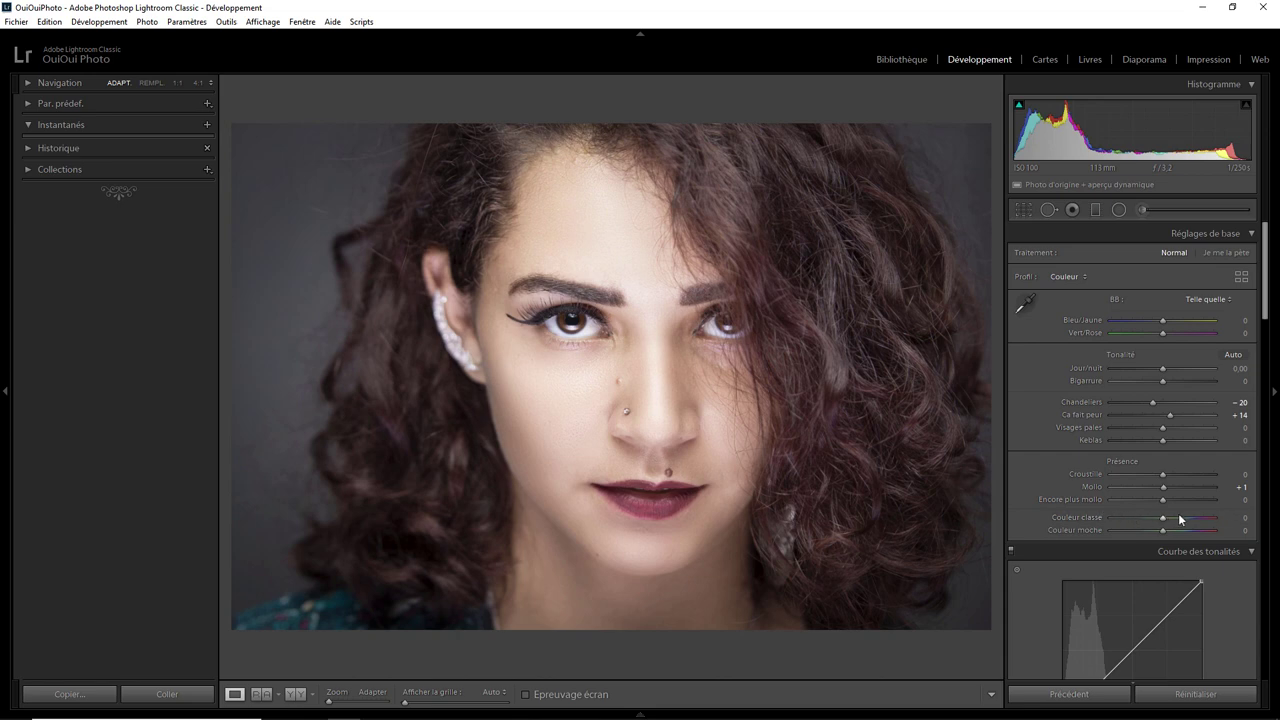
# Test Vibrance and Saturation, reset them to 0, and scroll down to HSL Luminance
pyautogui.moveTo(1163, 517)
pyautogui.mouseDown()
pyautogui.moveTo(1194, 522)
pyautogui.moveTo(1167, 522)
pyautogui.mouseUp()
pyautogui.moveTo(1163, 529)
pyautogui.mouseDown()
pyautogui.moveTo(1214, 533)
pyautogui.moveTo(1157, 527)
pyautogui.mouseUp()
pyautogui.doubleClick(1155, 531)
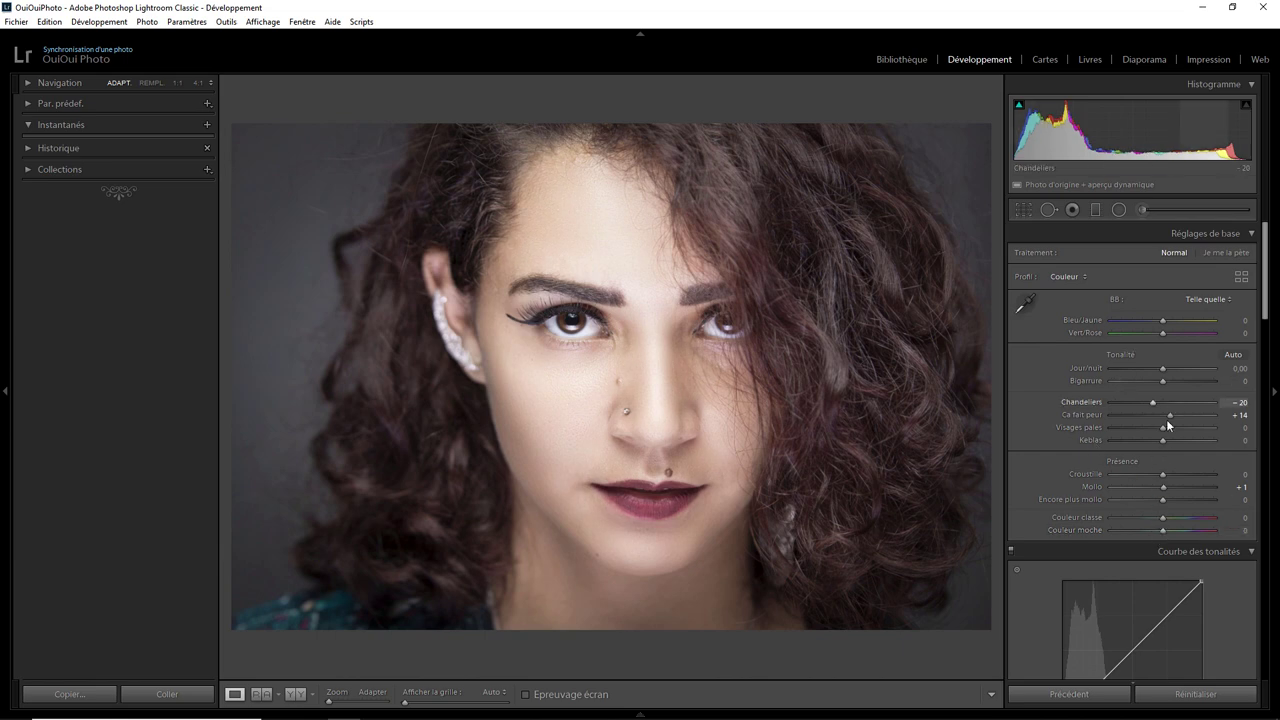
pyautogui.moveTo(1265, 316); pyautogui.dragTo(1249, 409)
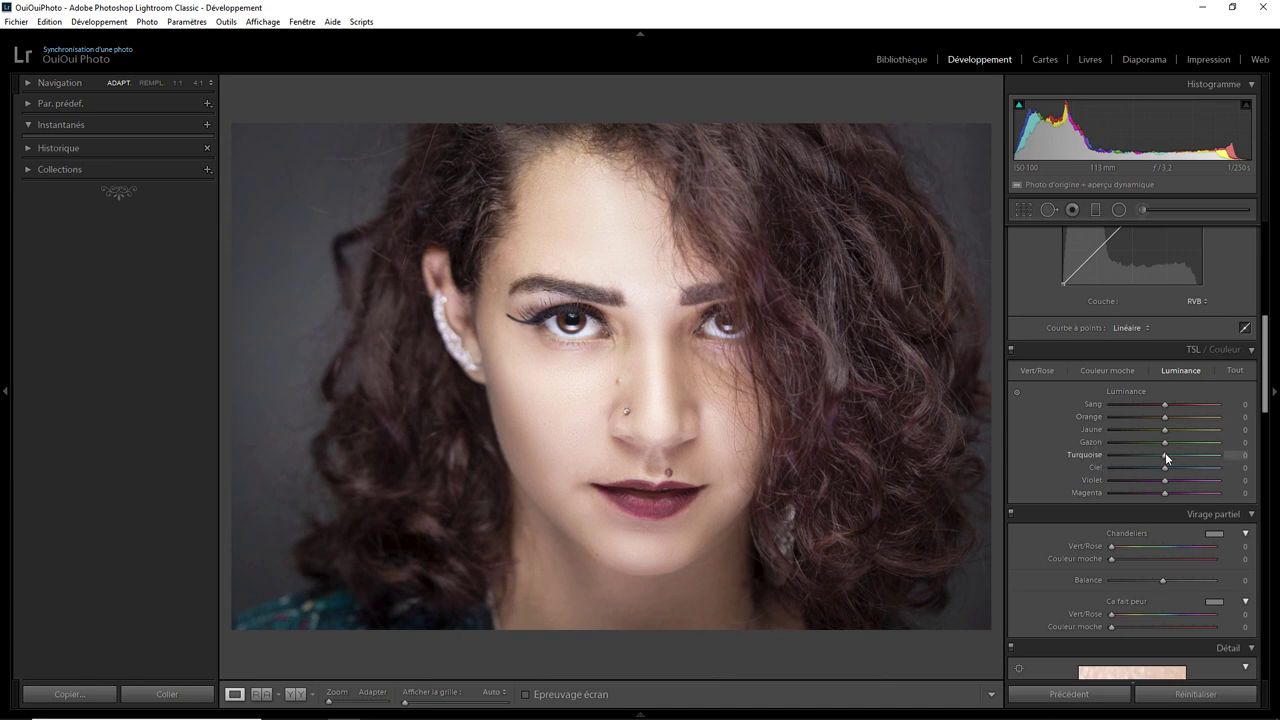
# Scroll through Split Toning and Detail, then back up to the Basic panel
pyautogui.moveTo(1267, 397); pyautogui.dragTo(1267, 434)
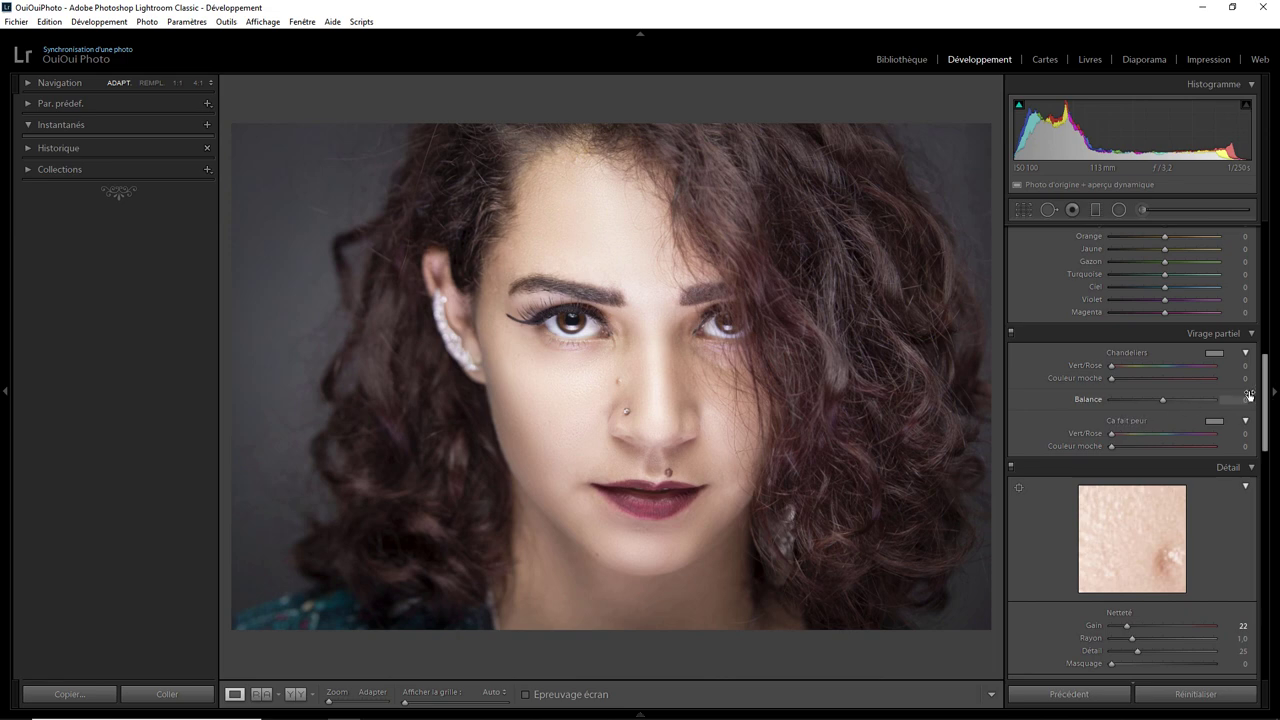
pyautogui.moveTo(1267, 398)
pyautogui.mouseDown()
pyautogui.moveTo(1260, 481)
pyautogui.moveTo(1271, 268)
pyautogui.mouseUp()
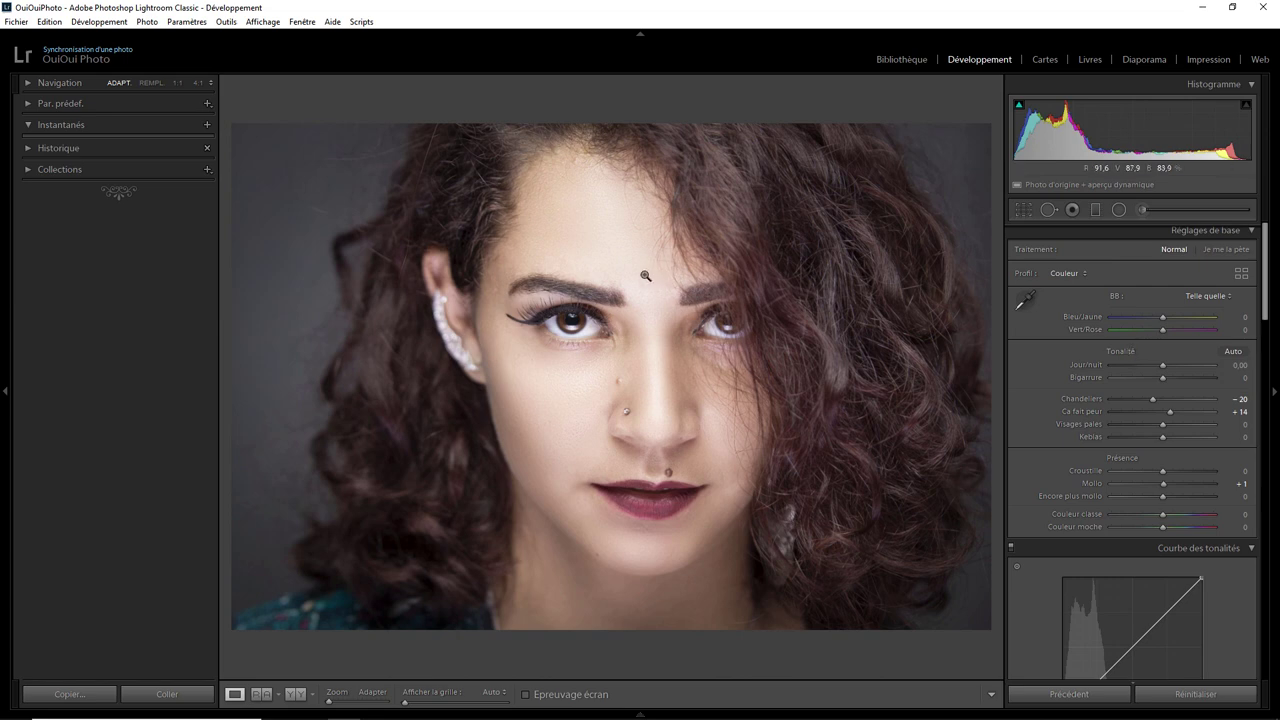
# Switch to the Capture One-style layout via Outils > Changement de l'interface
pyautogui.click(227, 22)
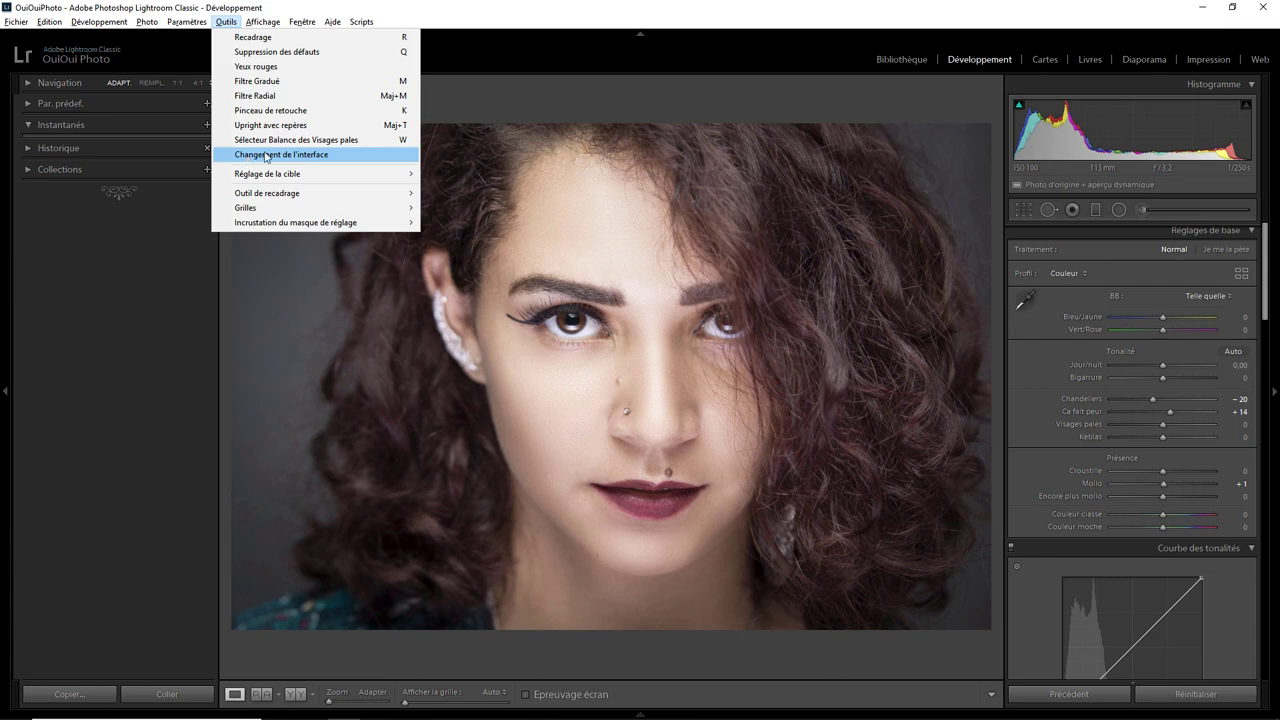
pyautogui.click(268, 158)
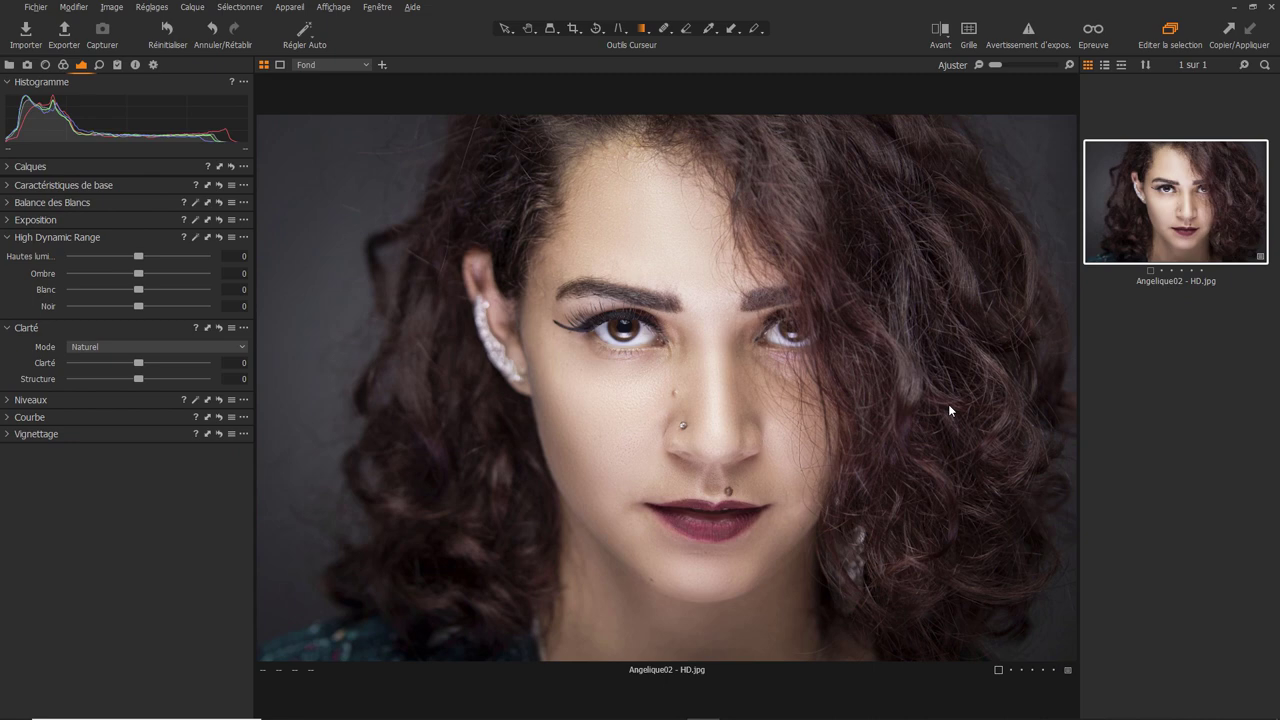